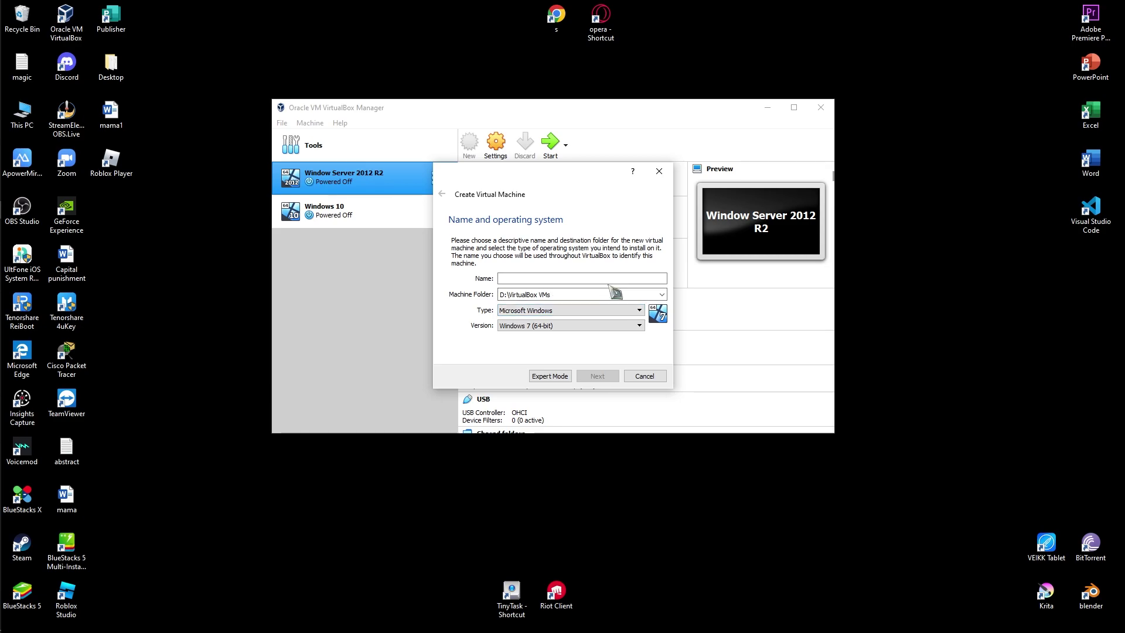
Create the 'ubuntu' VM with 1024 MB memory and a 10 GB dynamically allocated VDI disk.
text(ubuntu)
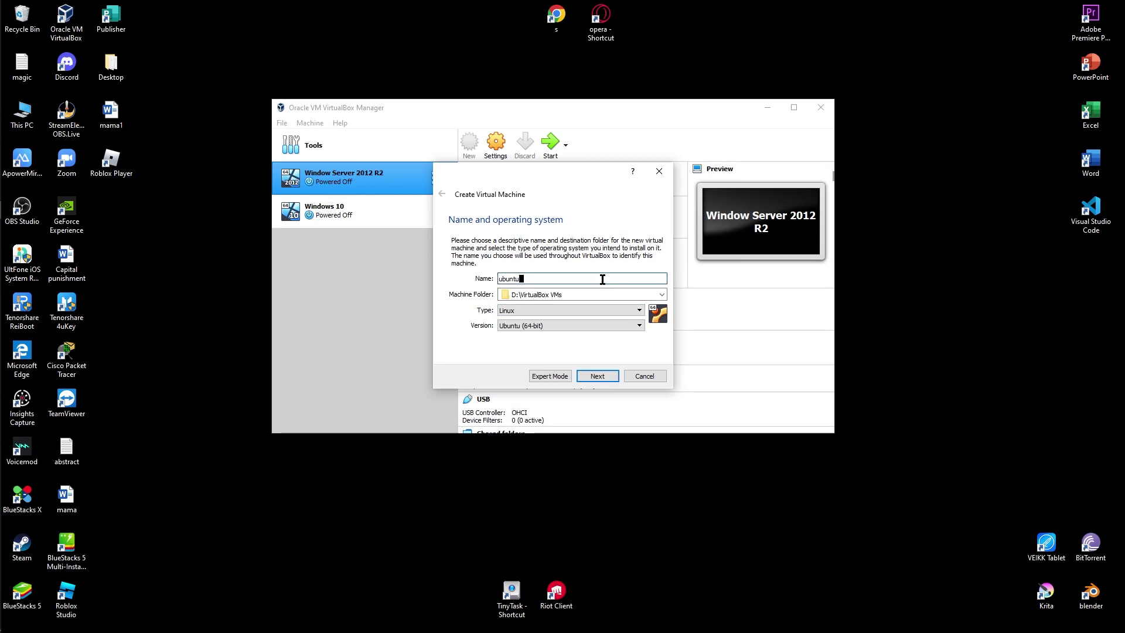
click(610, 379)
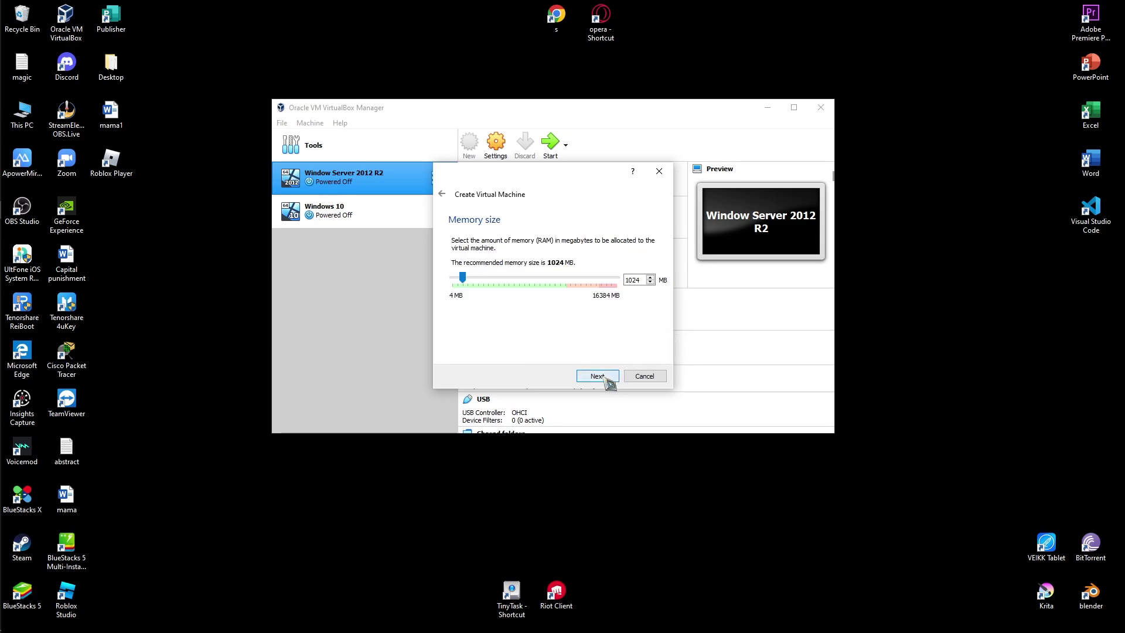
click(598, 377)
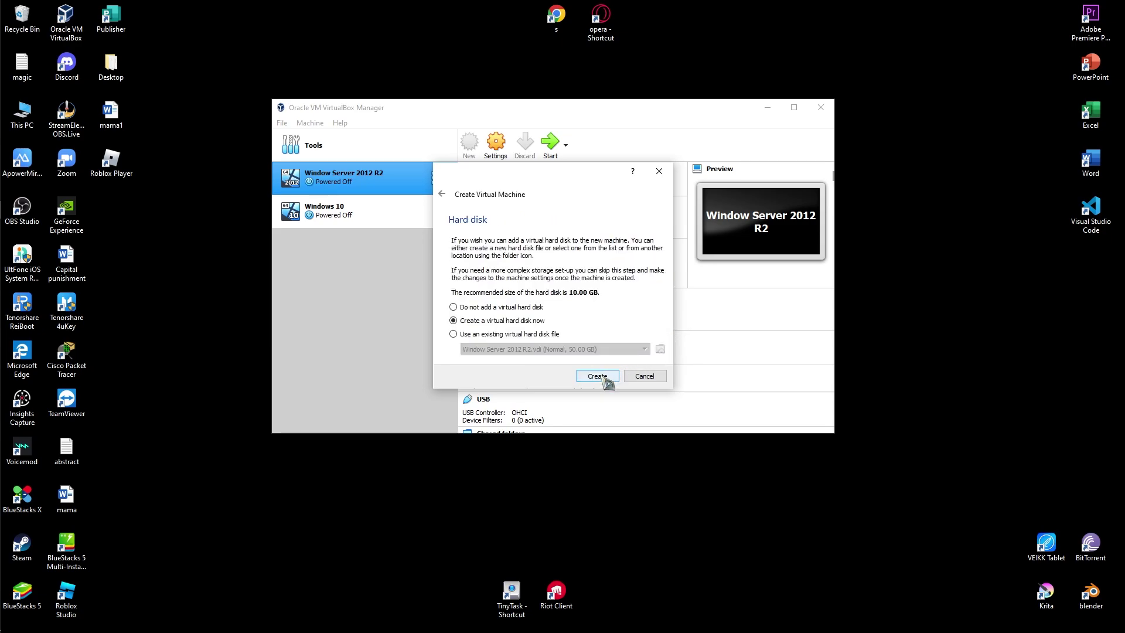
click(606, 380)
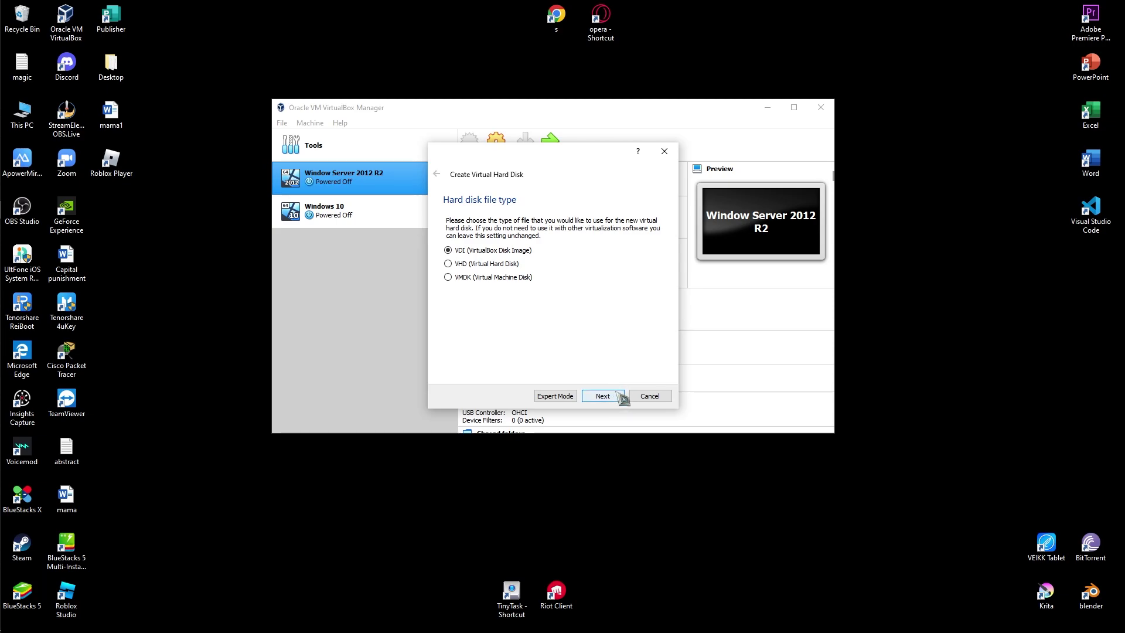
click(618, 397)
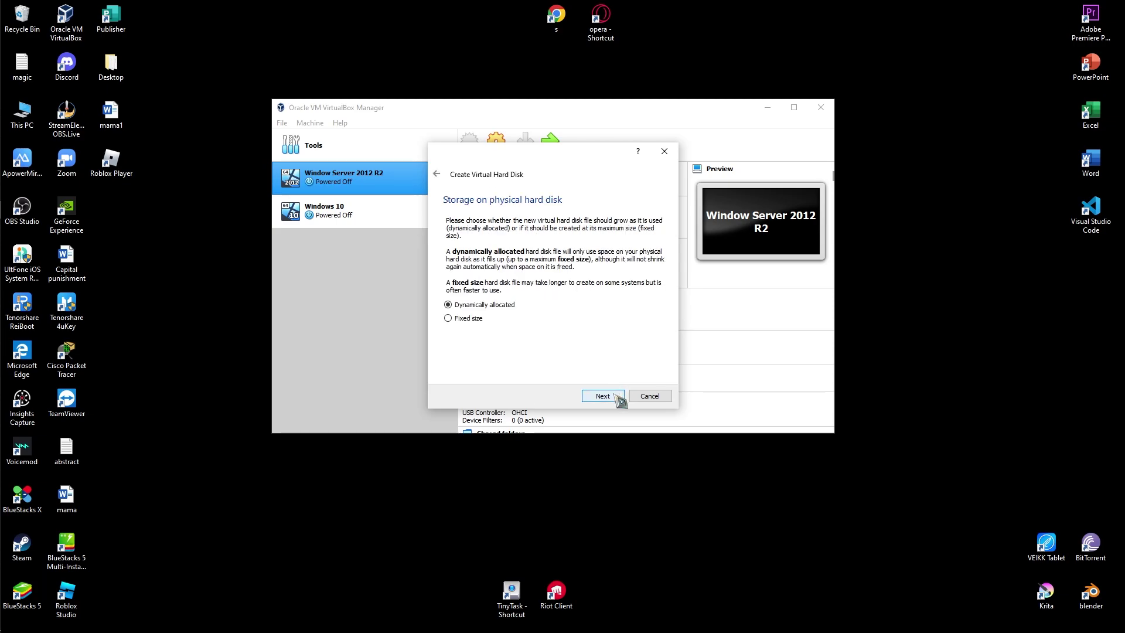
click(619, 398)
click(615, 396)
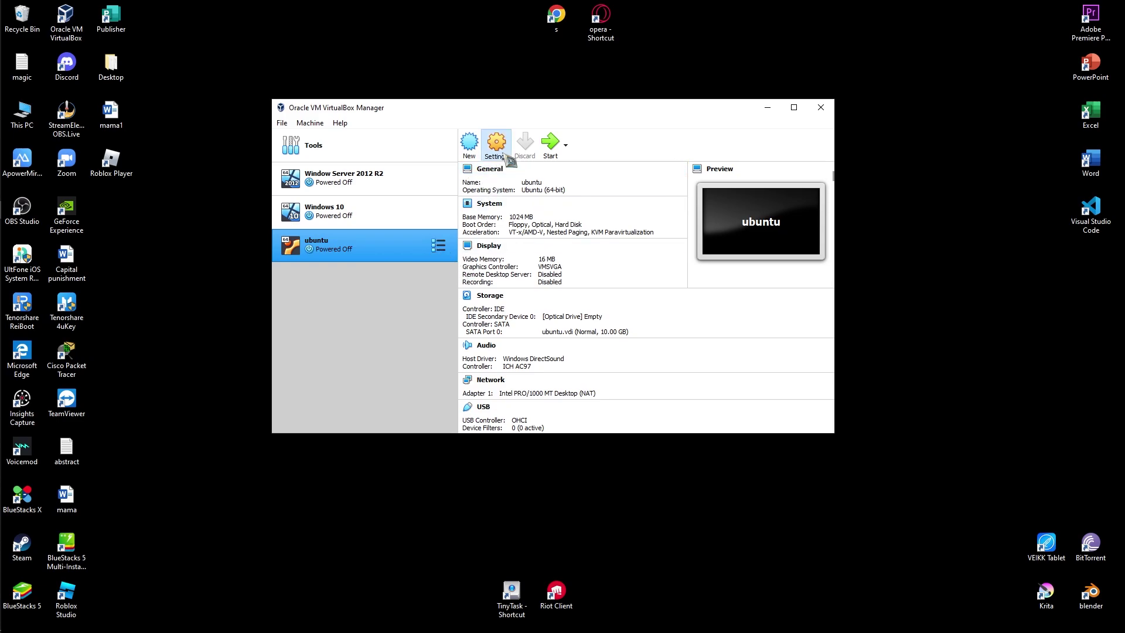
Load ubuntu-22.04-desktop-amd64.iso into the ubuntu VM's empty IDE optical drive and save the settings.
click(507, 155)
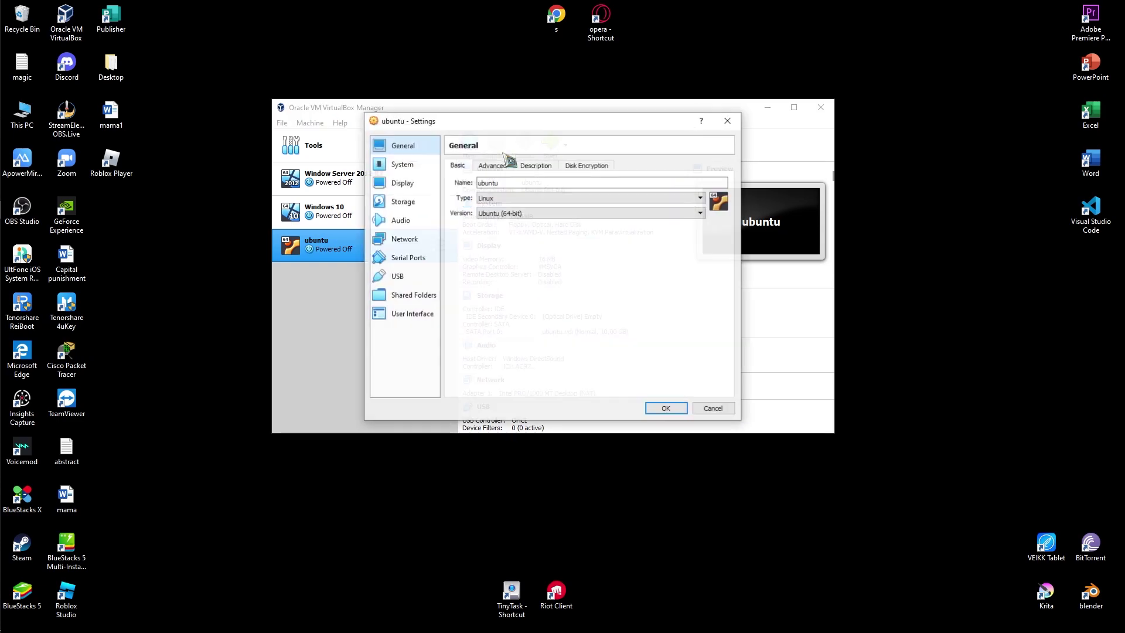
click(416, 201)
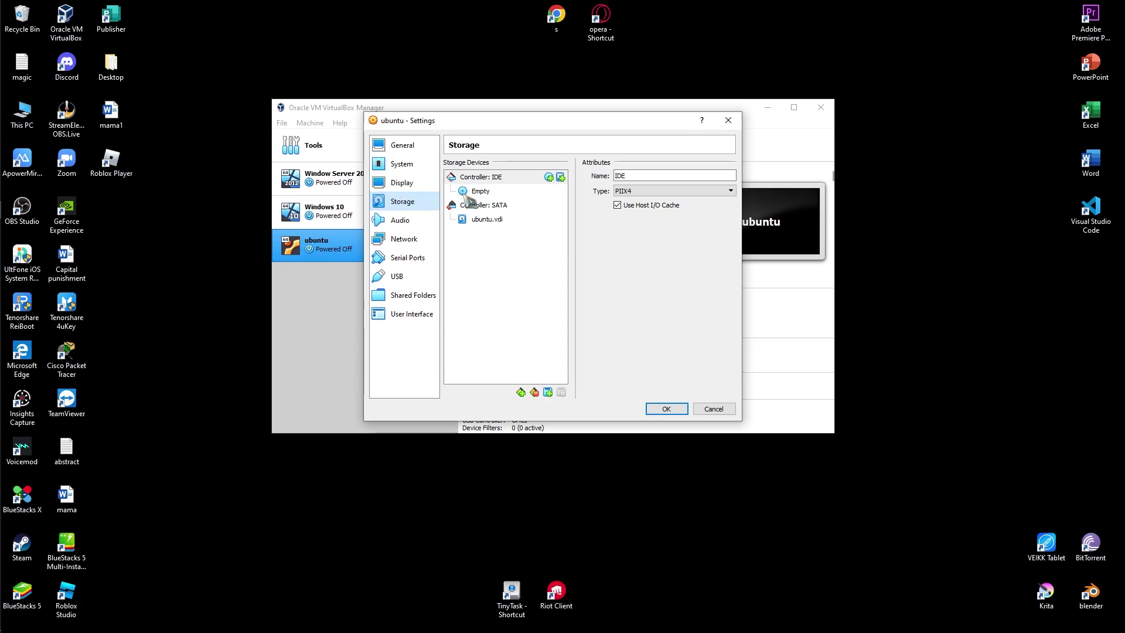
click(477, 191)
click(730, 176)
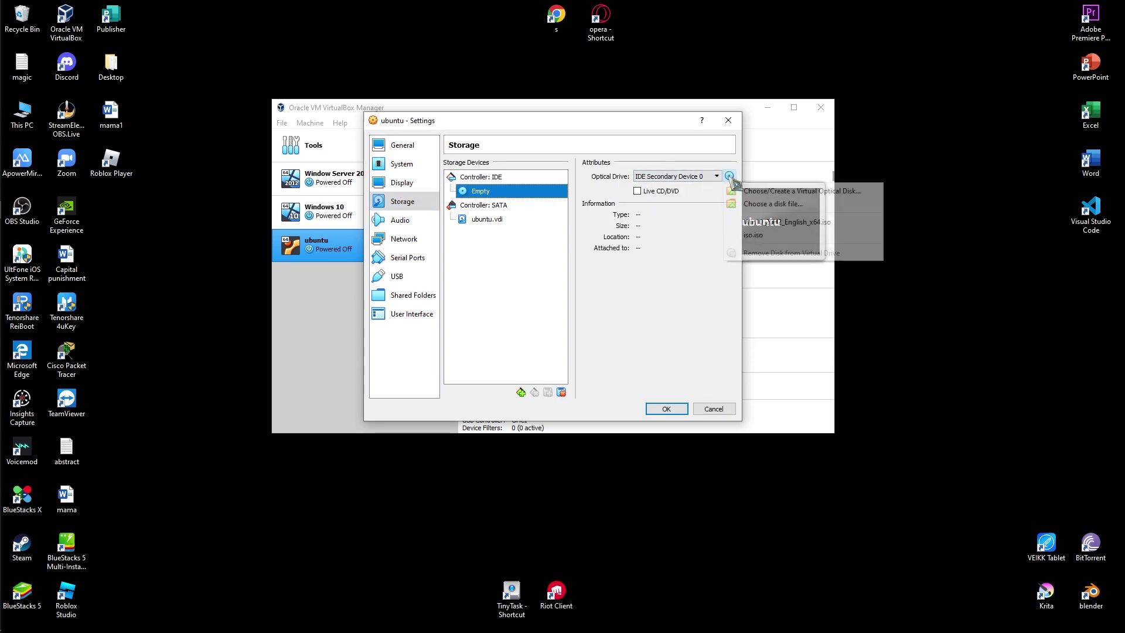
click(768, 204)
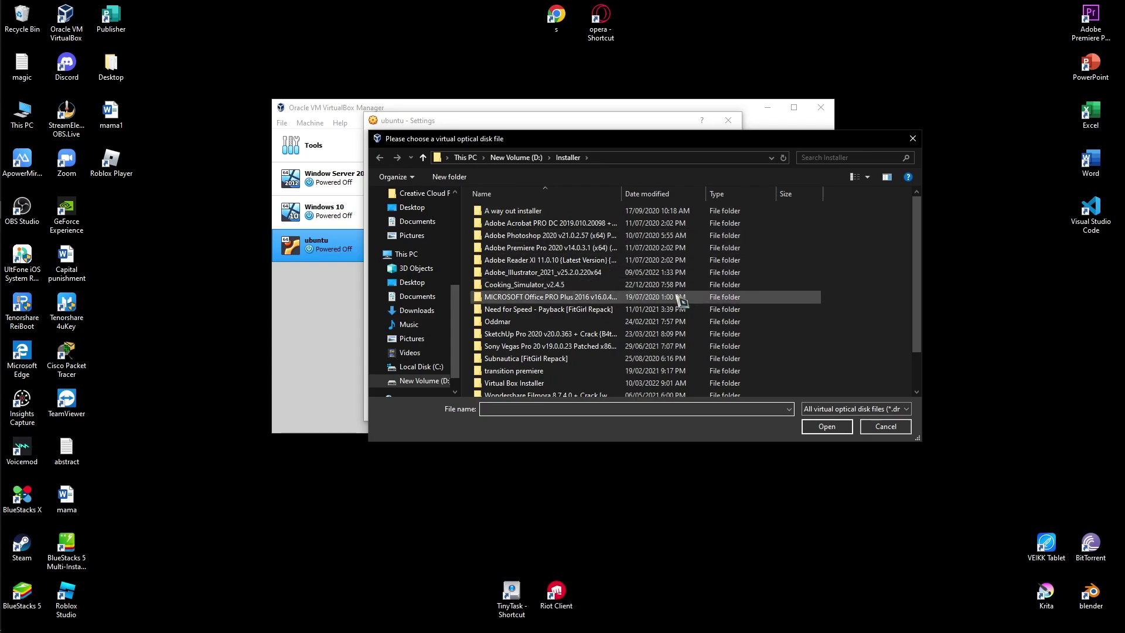
scroll(671, 326, down, 2)
click(558, 377)
click(827, 426)
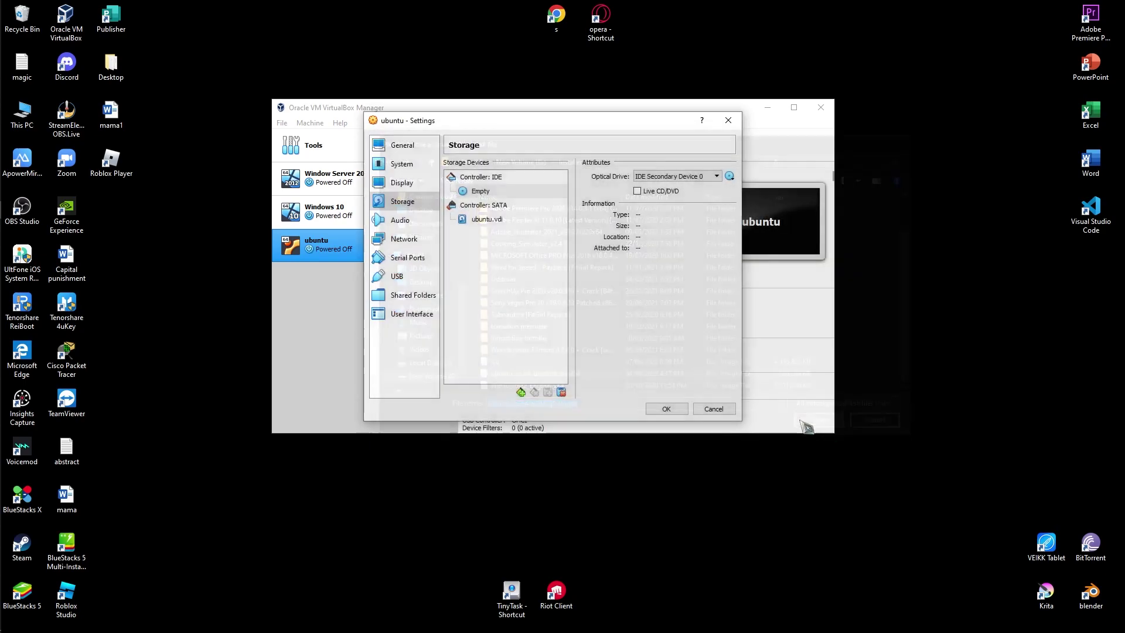
click(672, 413)
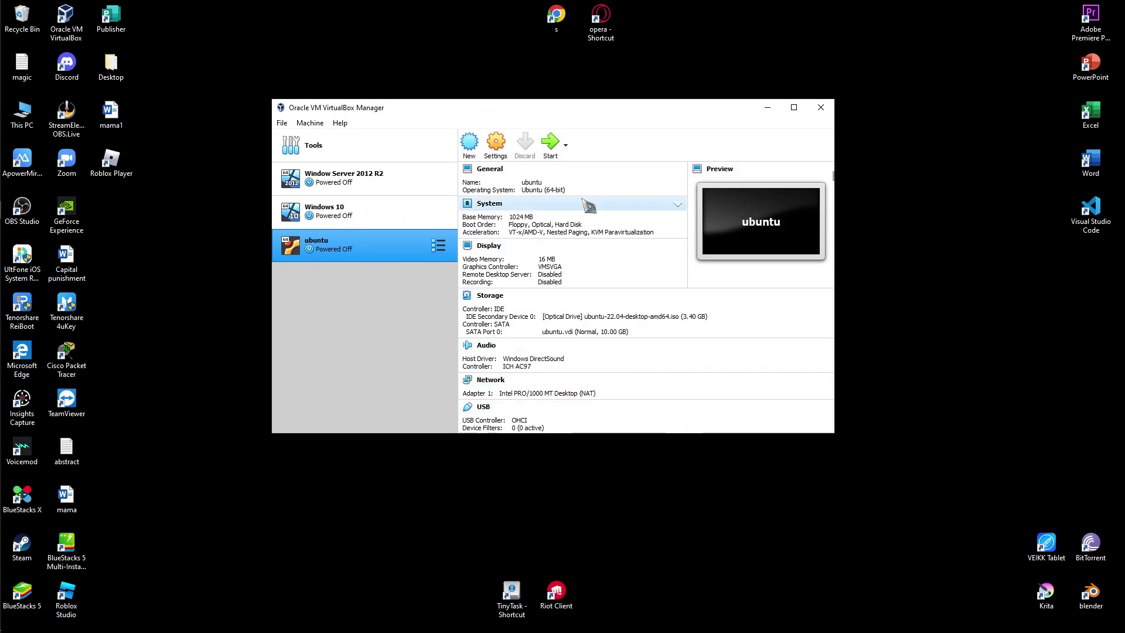
Start the ubuntu VM, dismiss the mouse-capture notice, and let it boot into the Ubuntu installer.
click(553, 147)
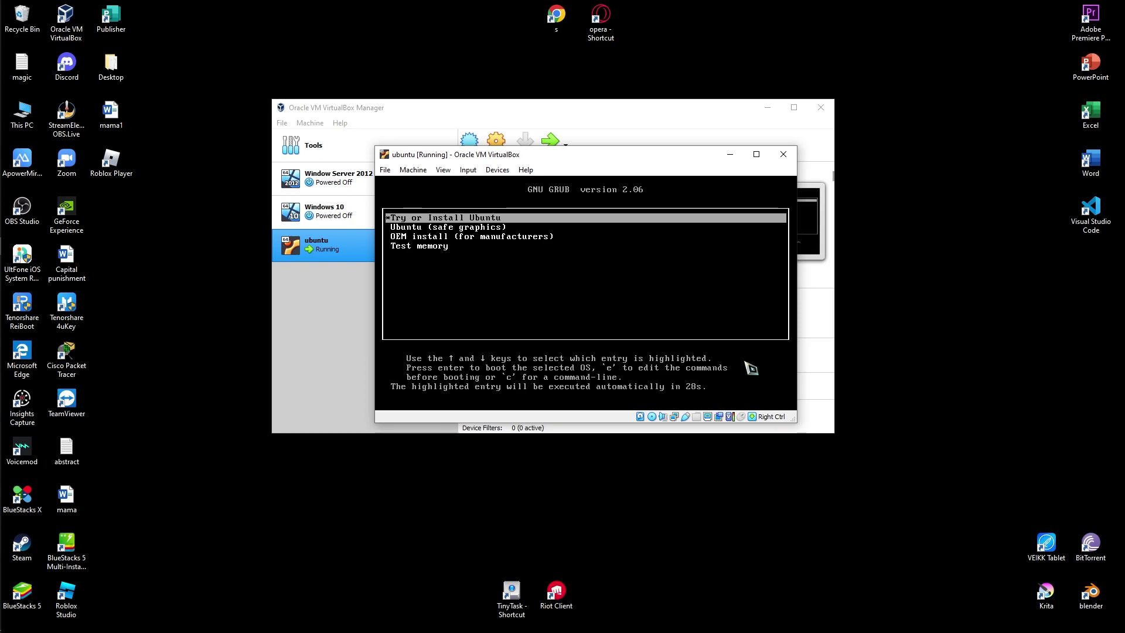
click(456, 223)
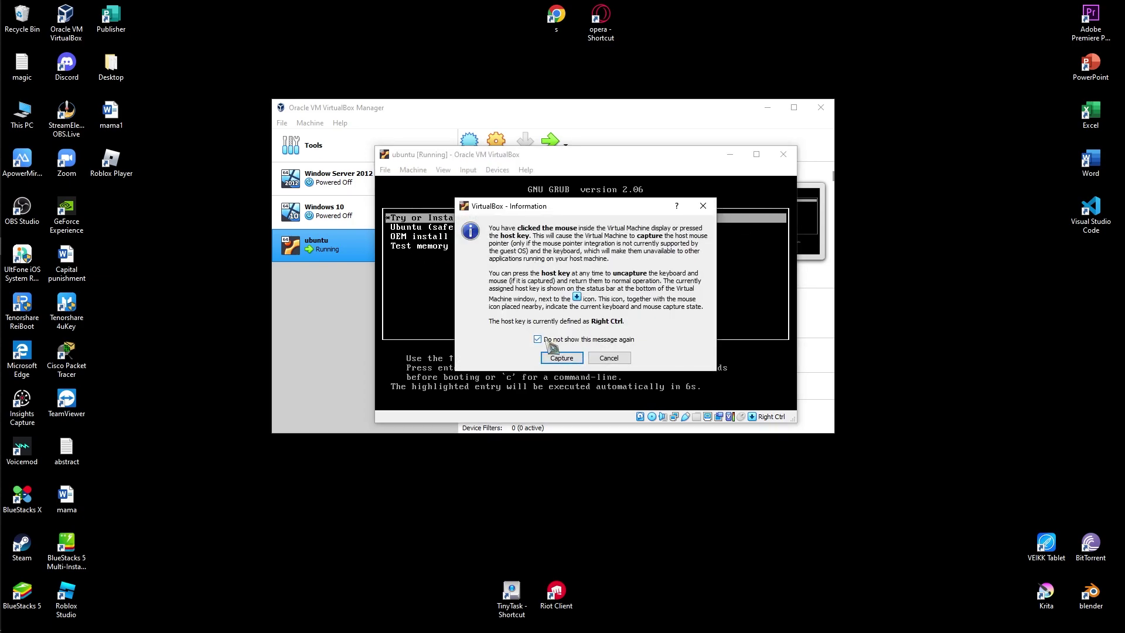
click(612, 360)
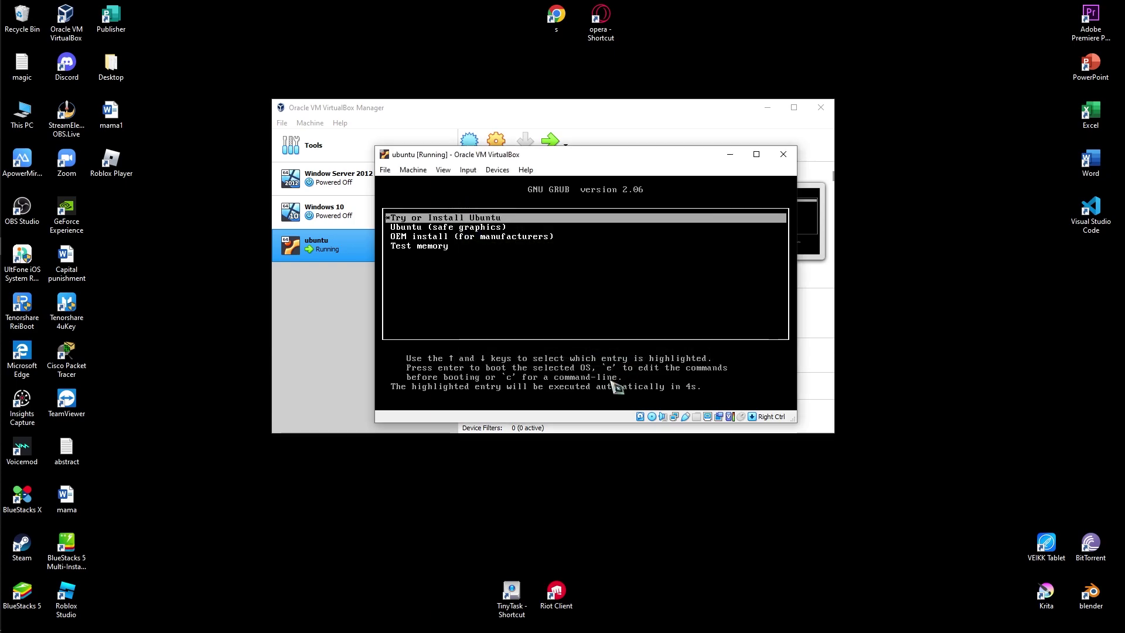
click(430, 223)
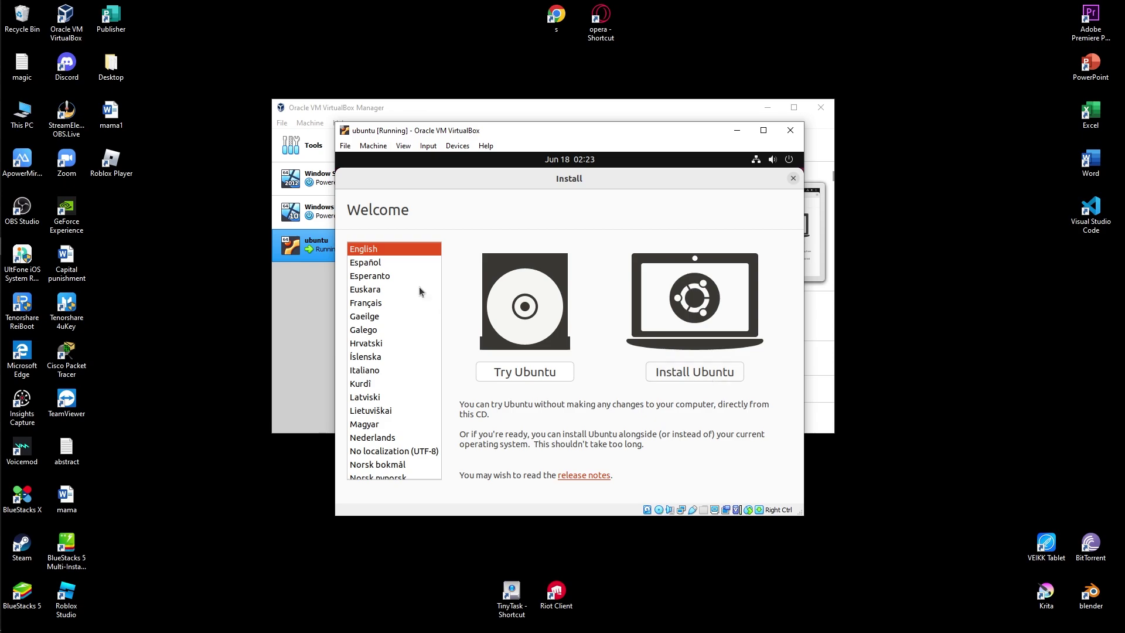
Begin Install Ubuntu, keeping the default keyboard layout and normal installation.
click(725, 379)
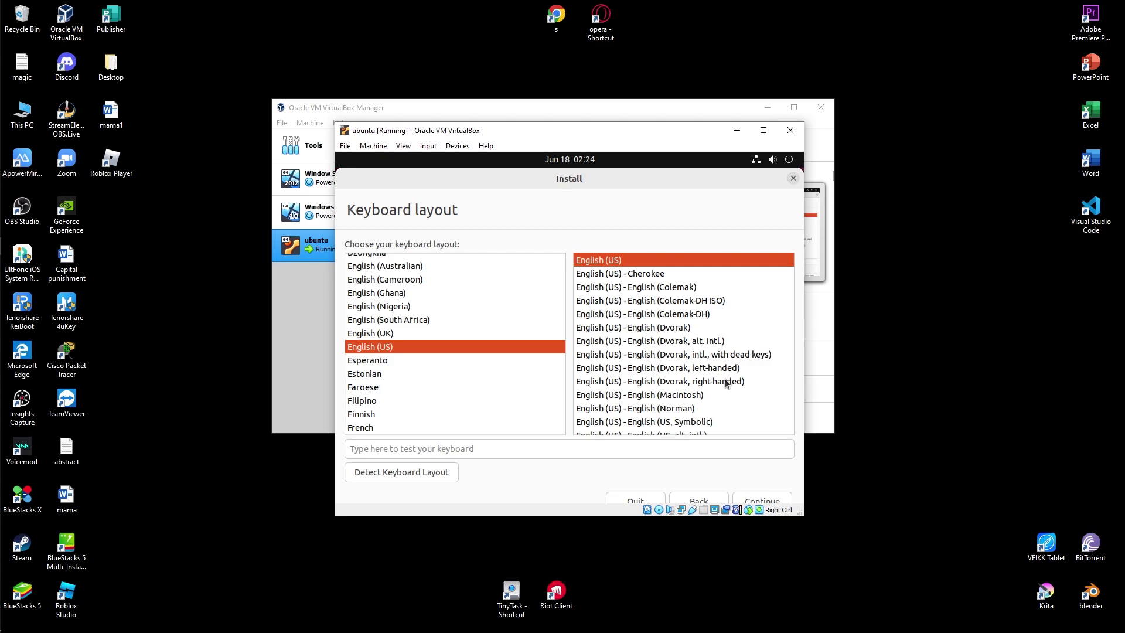
click(762, 500)
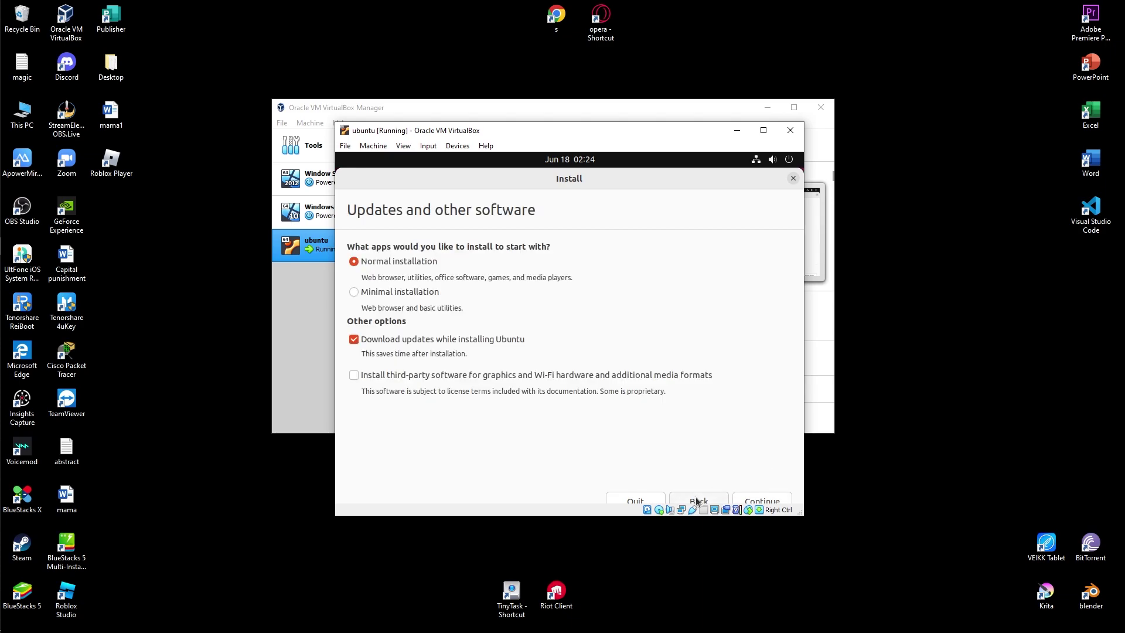
click(756, 497)
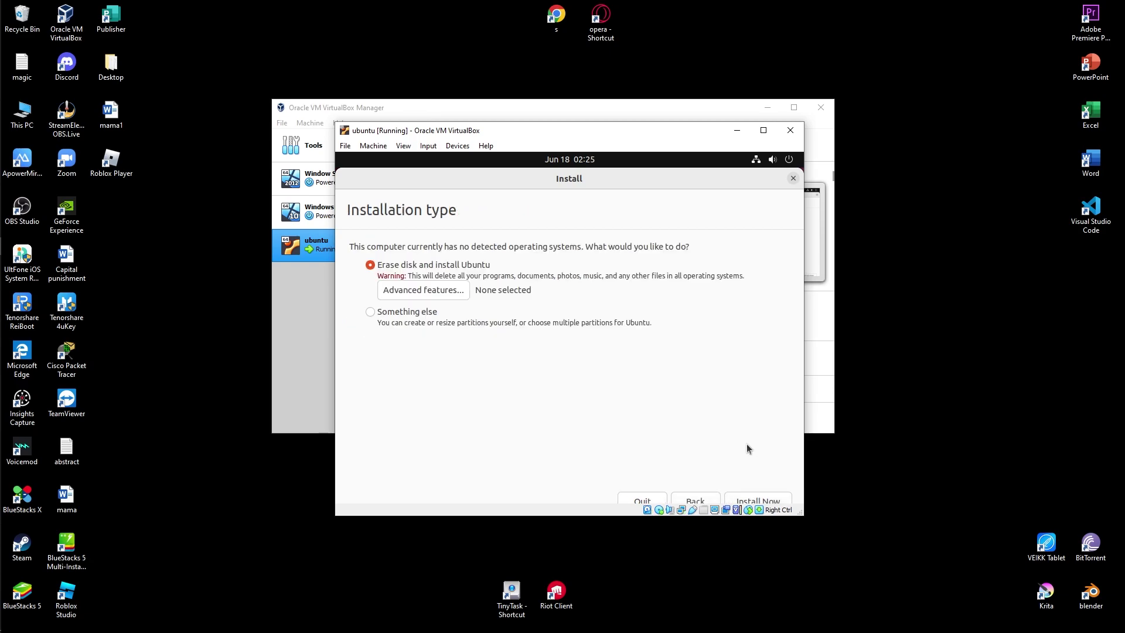
Enlarge the VM window and approve writing the erase-disk partition changes.
drag(796, 515, 796, 554)
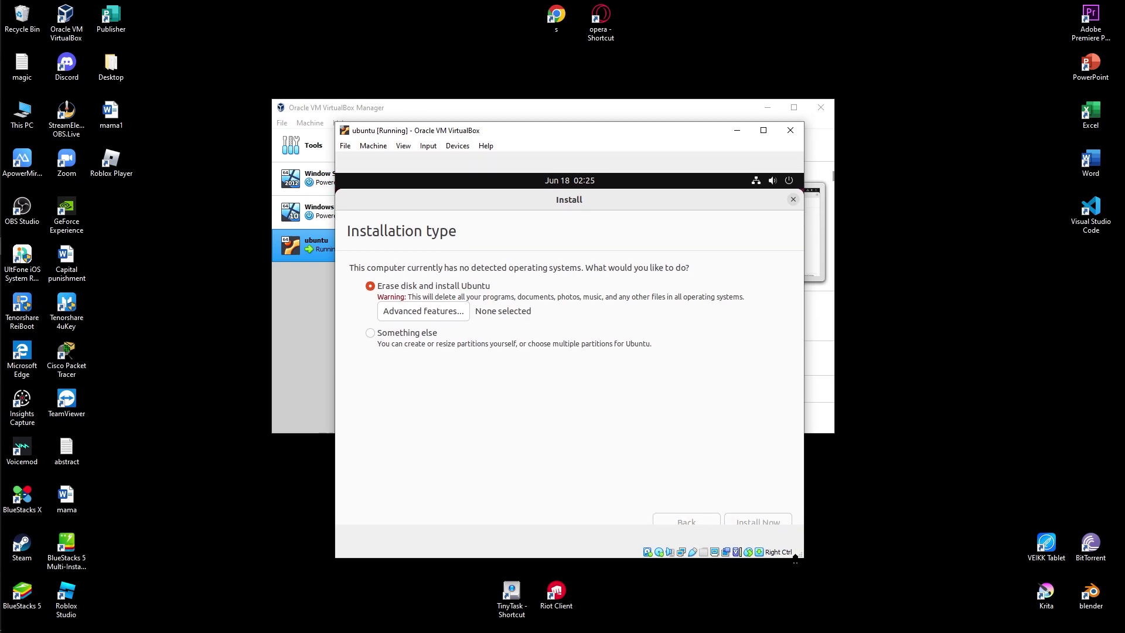
drag(804, 497, 828, 492)
click(757, 463)
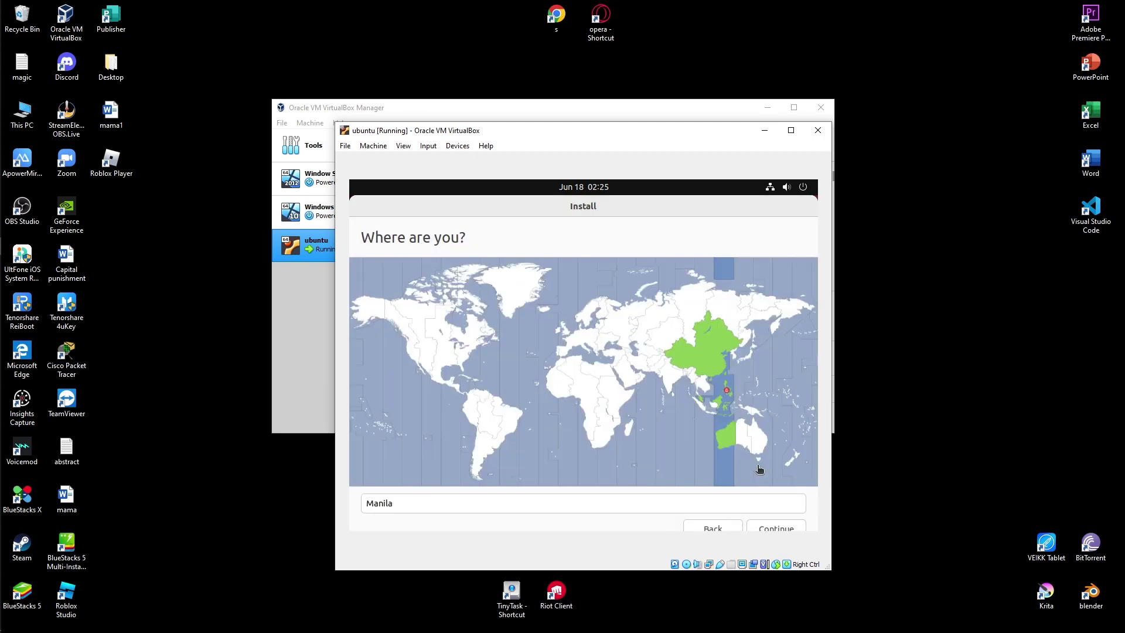
Accept Manila as the location and continue to account setup.
click(784, 525)
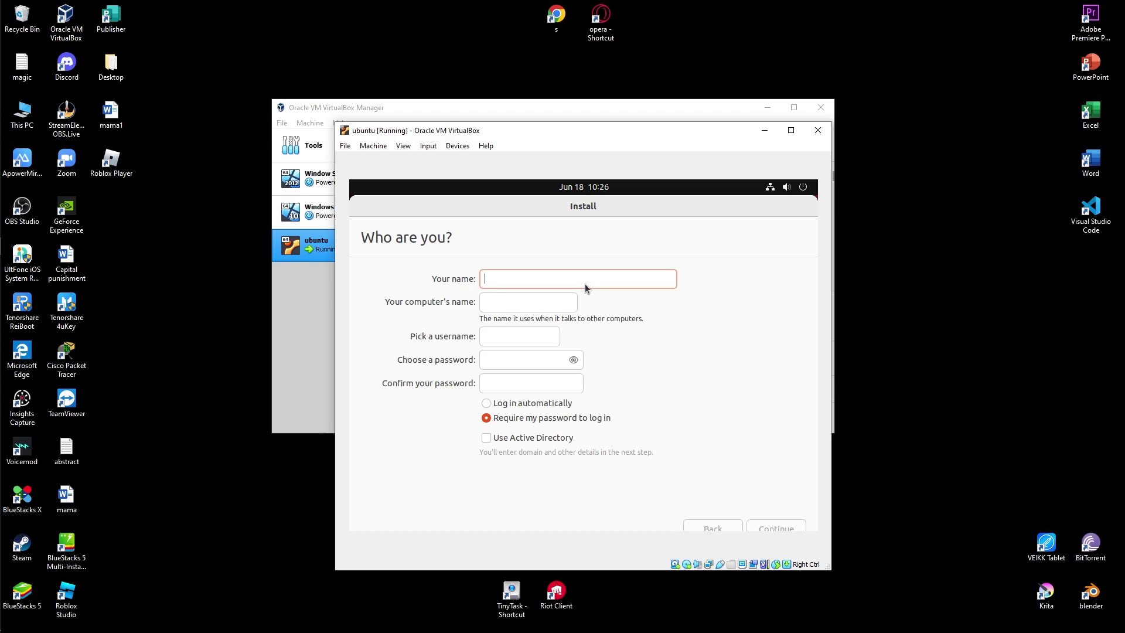
Name the account 'user 1', enter and confirm a six-character password, and start installing.
text(user 1)
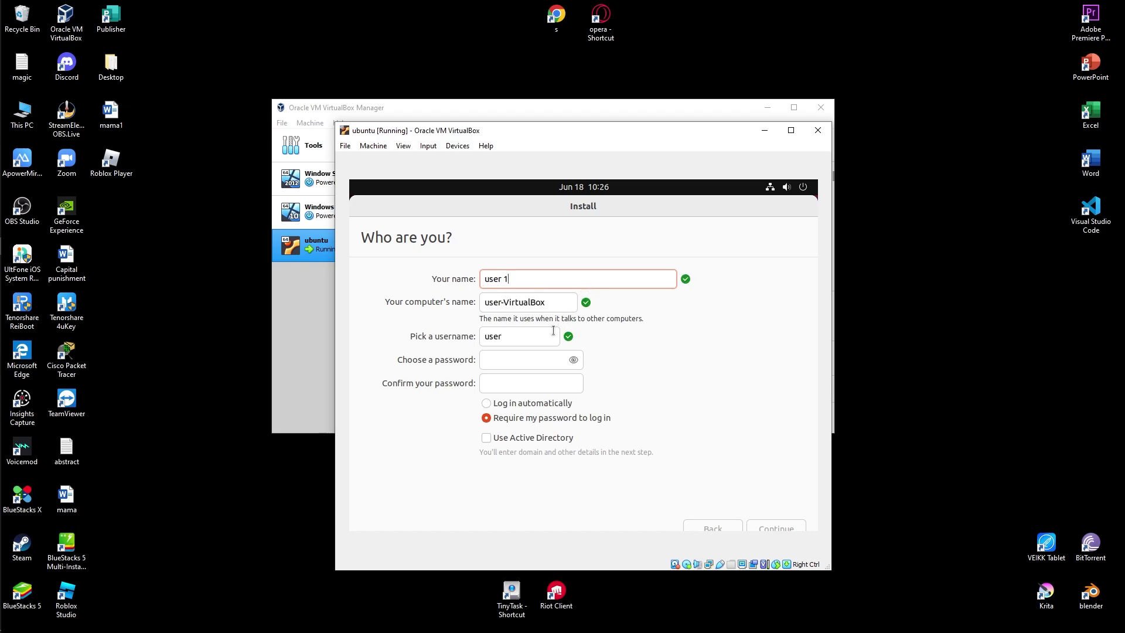
click(533, 356)
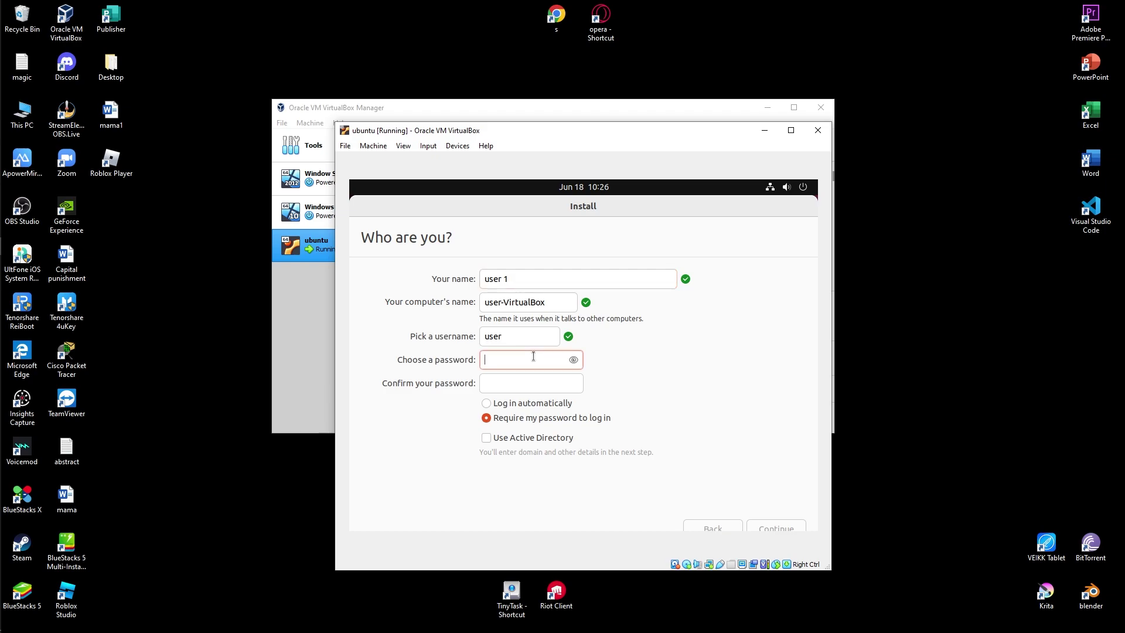
text(1234)
key(Tab)
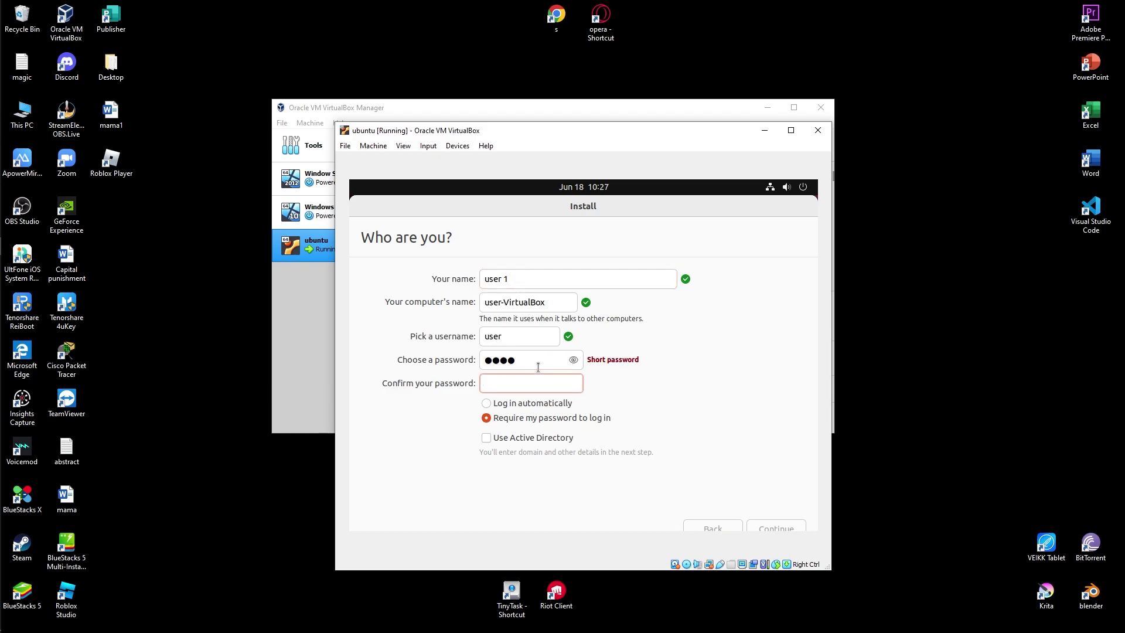
click(537, 366)
text(56)
click(549, 379)
text(123456)
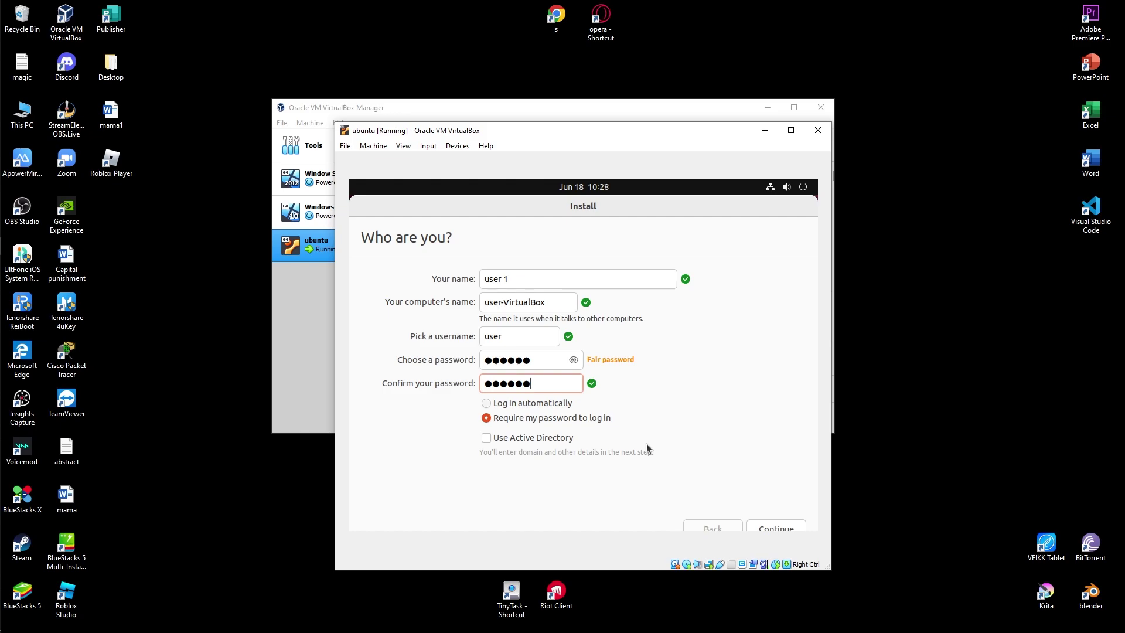
click(776, 527)
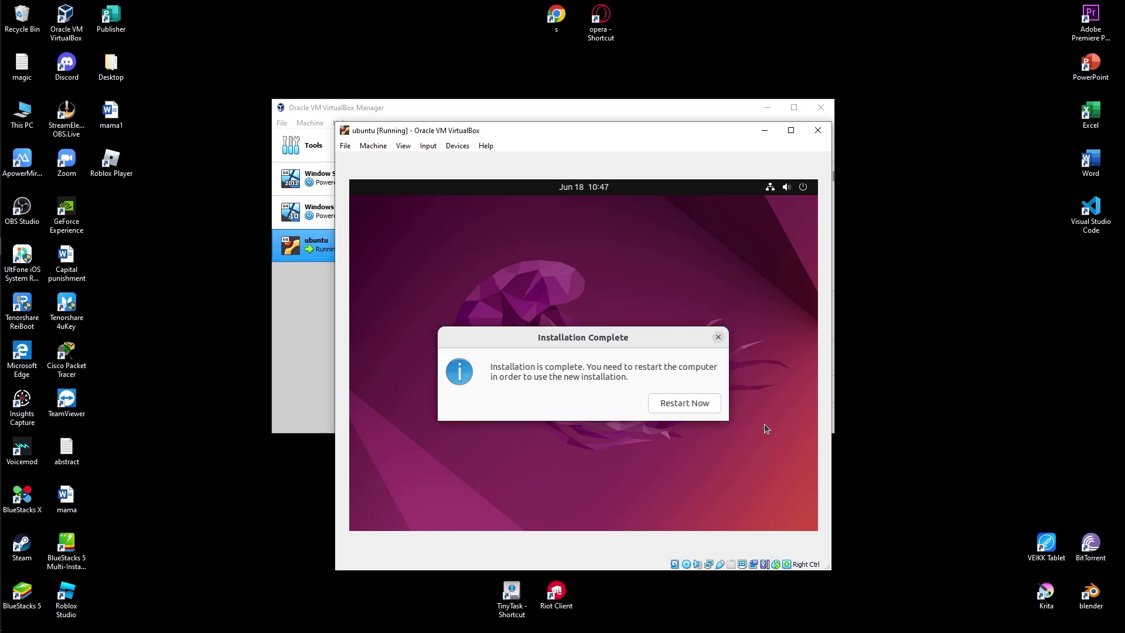
Restart Ubuntu and confirm the installation medium prompt to reach the login screen.
click(706, 402)
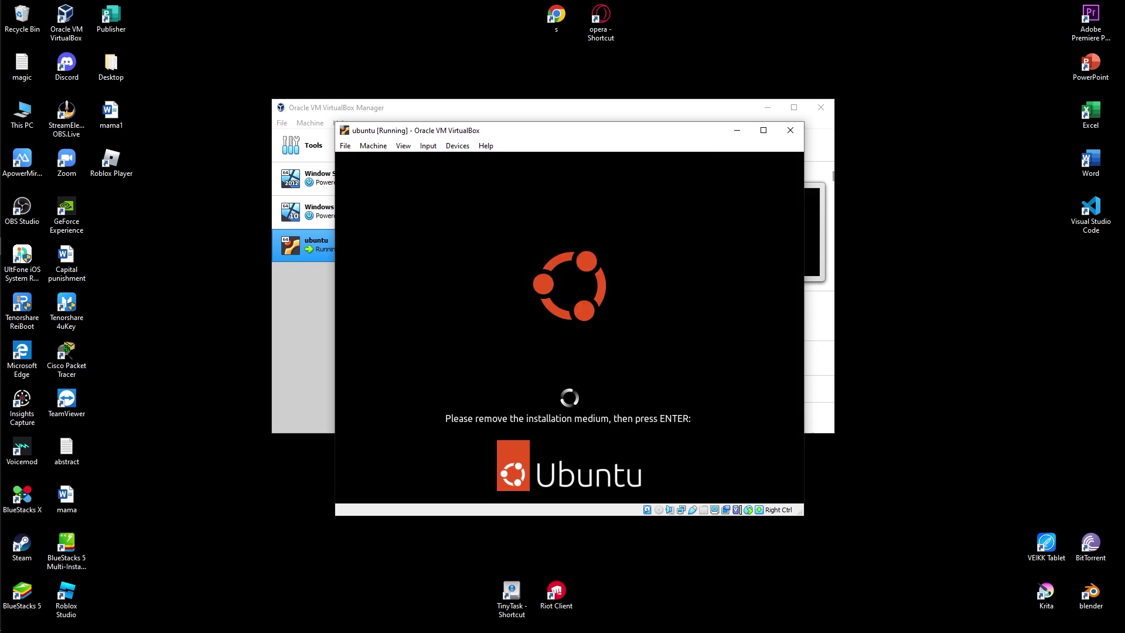
key(Return)
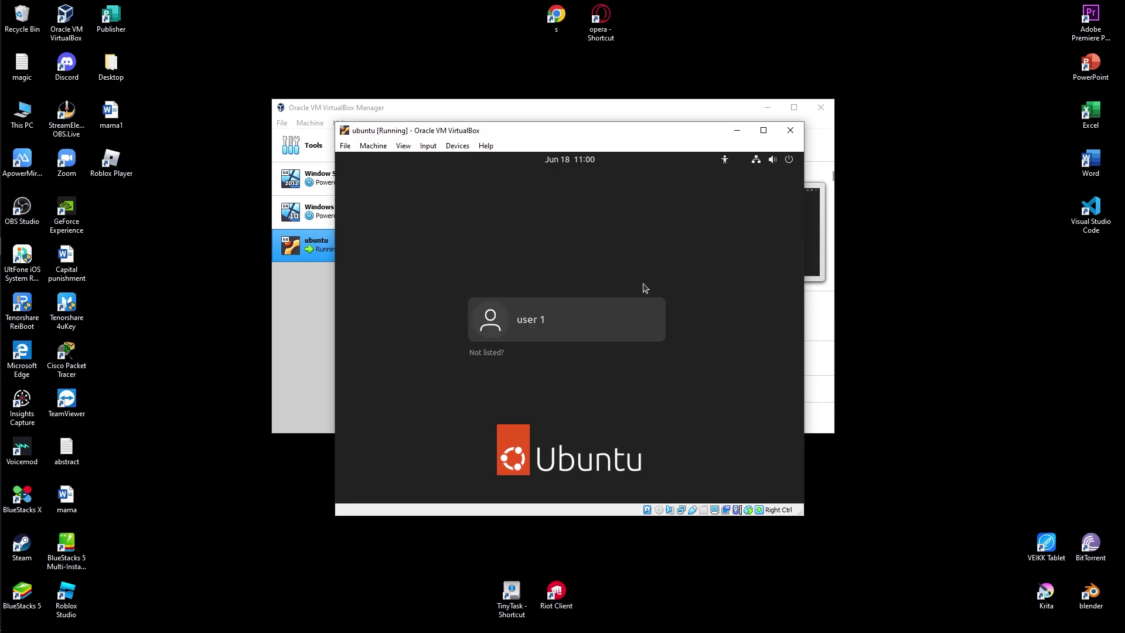
Select the user 1 account and submit its password to log in.
click(557, 327)
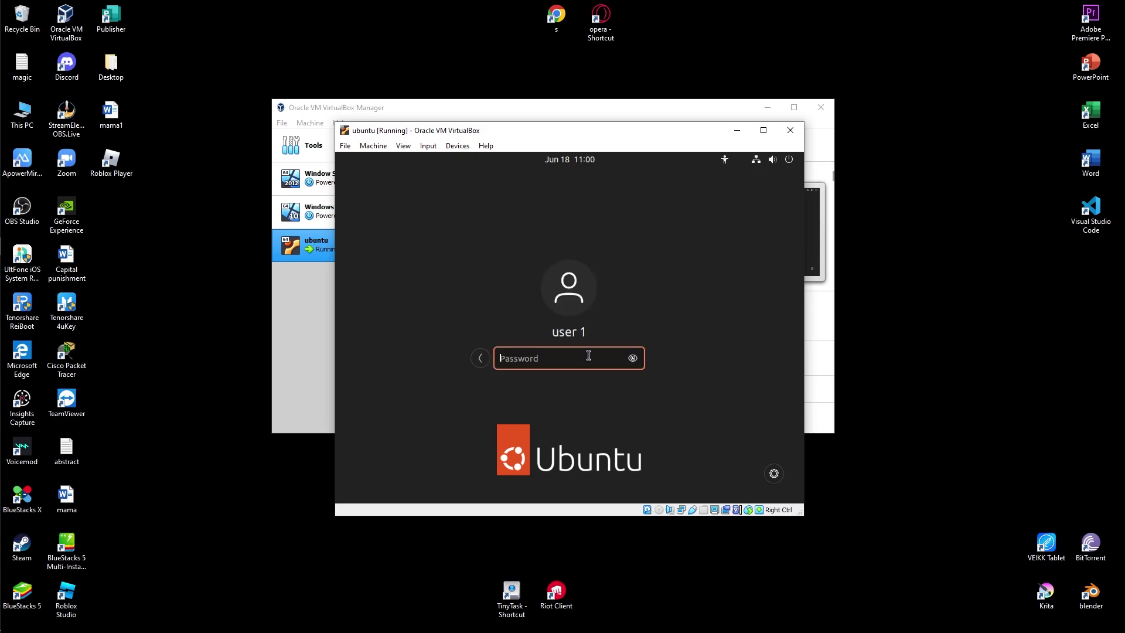
text(******)
key(Return)
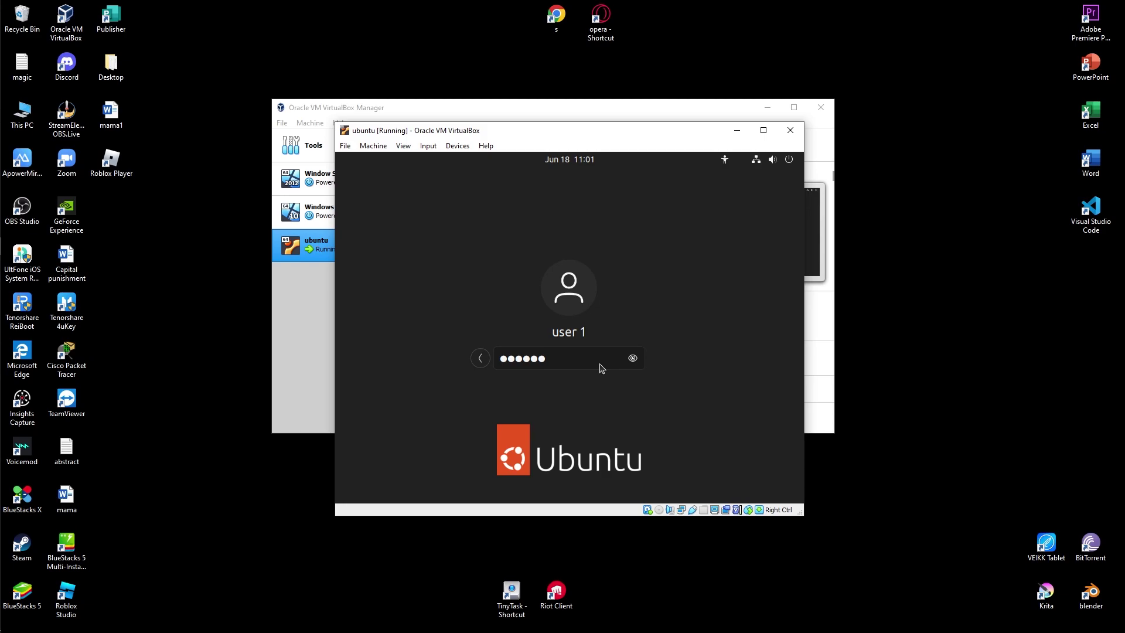
key(Return)
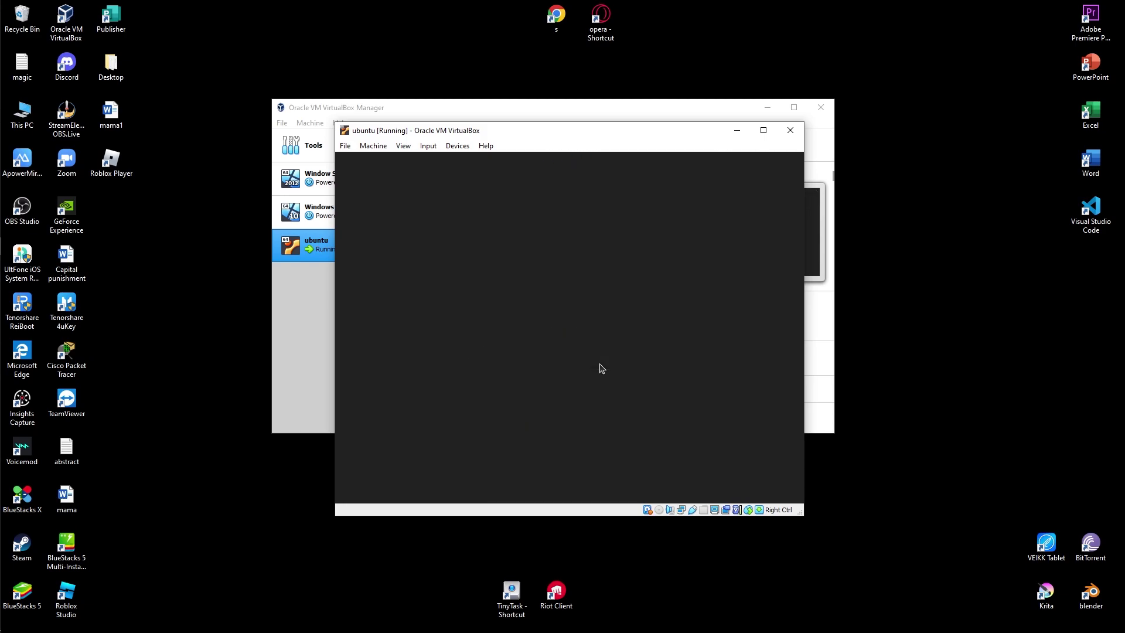